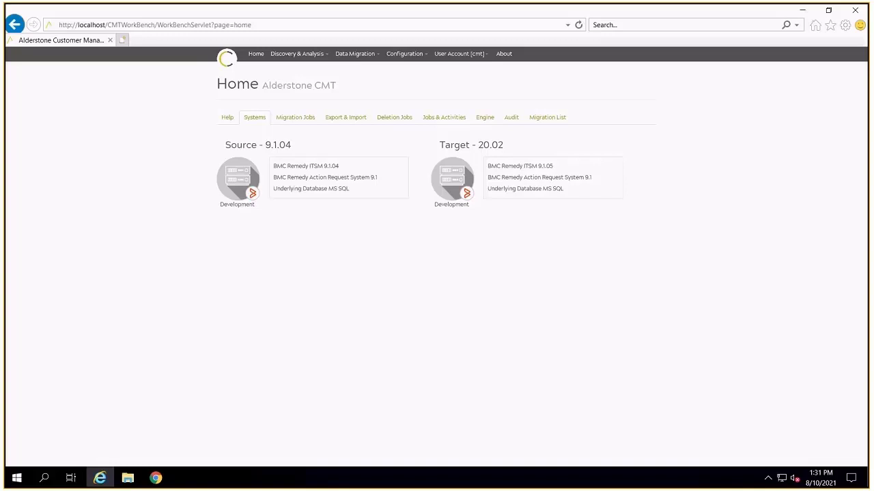
# Step: Bring up the data actions for the Source 9.1.04 server on the Systems tab
pyautogui.click(243, 190)
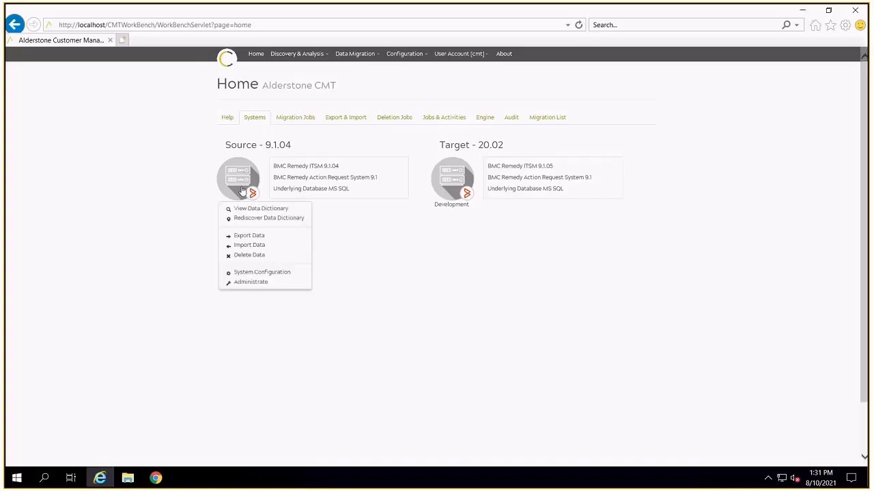
# Step: Choose Export Data, then pick the Upgrade ITSM 9.1 SP4 to 20.02 pack, Environment set and All Data Incremental template
pyautogui.click(255, 235)
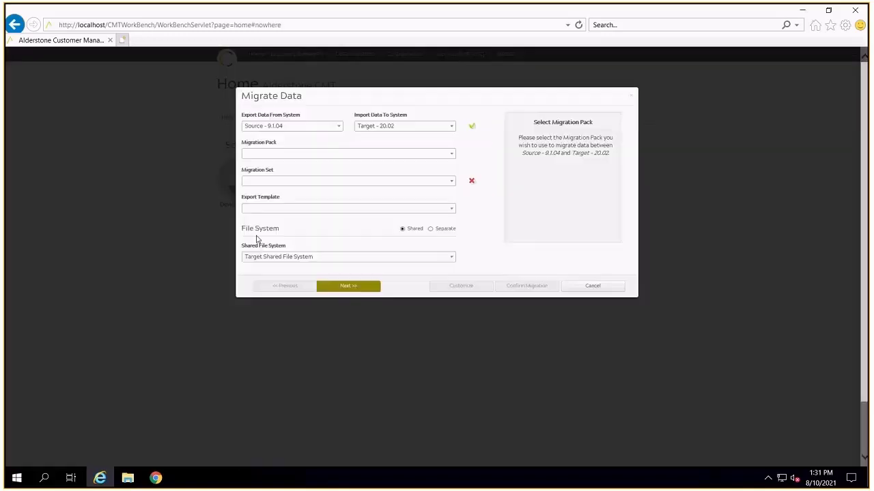
pyautogui.click(269, 157)
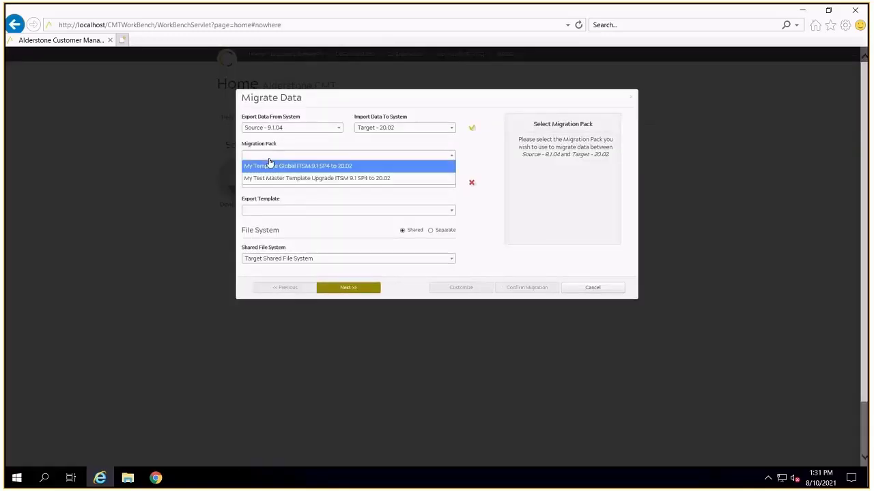
pyautogui.click(279, 179)
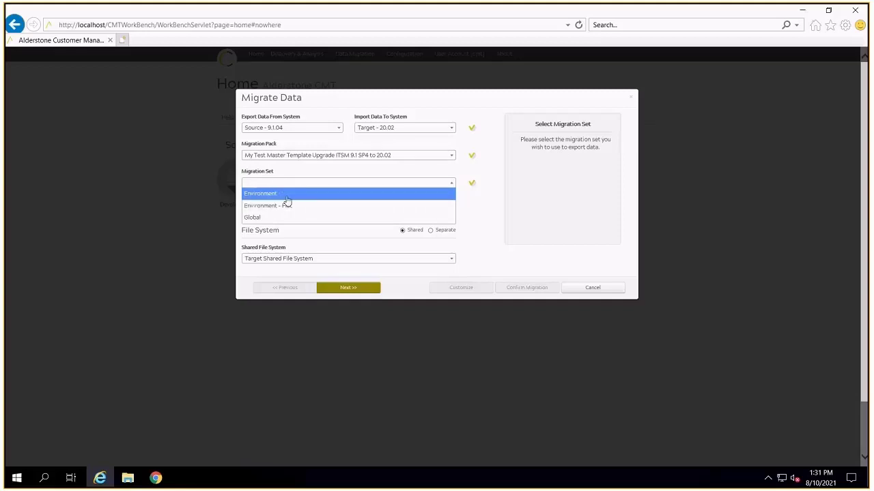
pyautogui.click(287, 198)
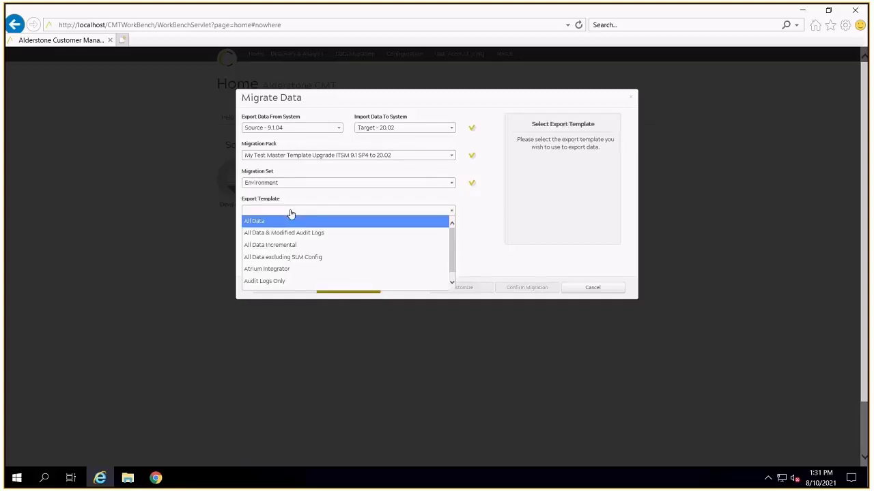
pyautogui.click(295, 246)
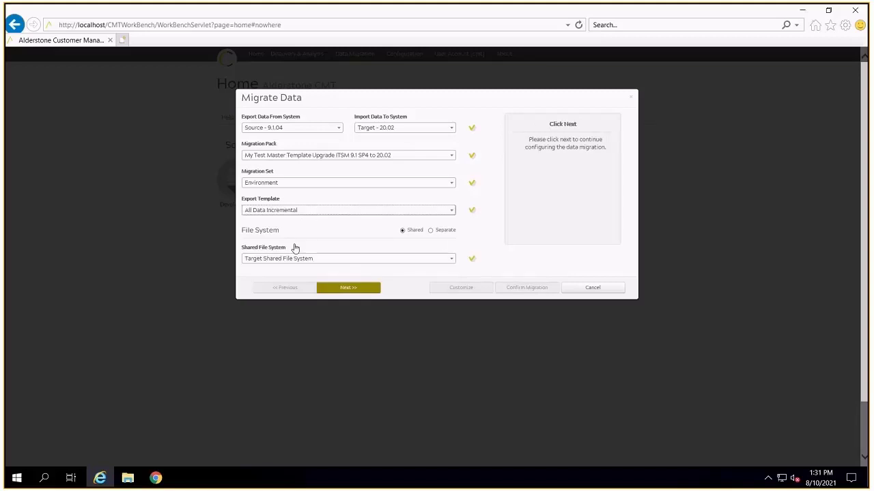
# Step: Set Incremental Start to 1 July 2021 and Incremental End to 30 July 2021 using the calendars
pyautogui.click(358, 290)
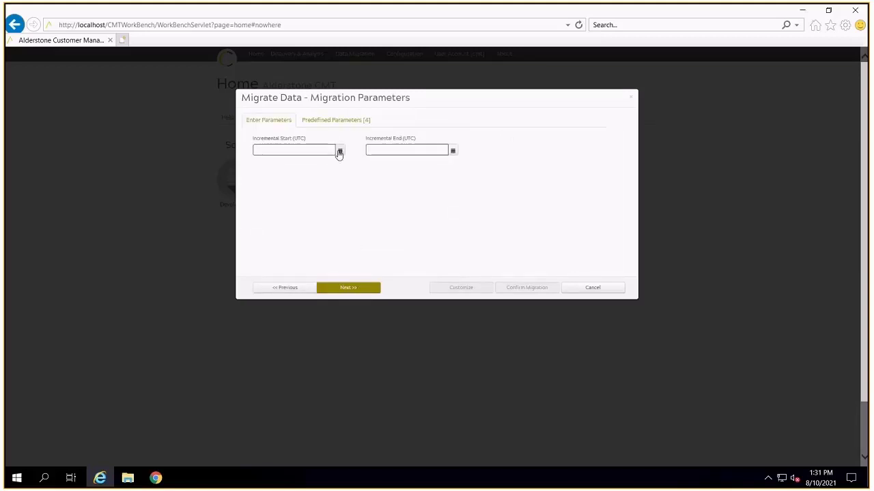
pyautogui.click(339, 151)
pyautogui.click(342, 163)
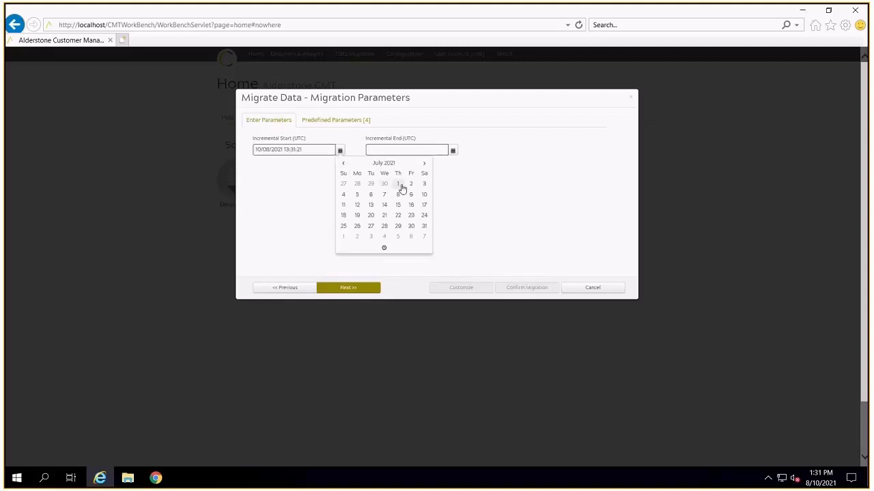
pyautogui.click(399, 185)
pyautogui.click(406, 152)
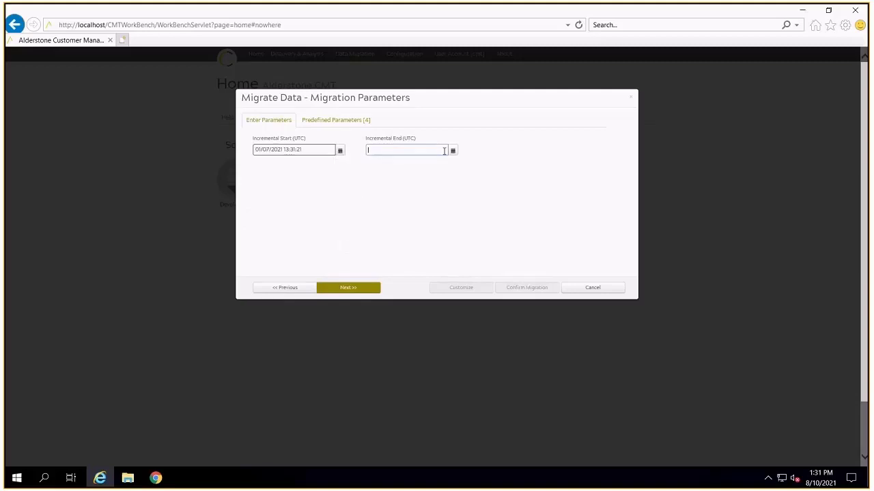
pyautogui.click(452, 151)
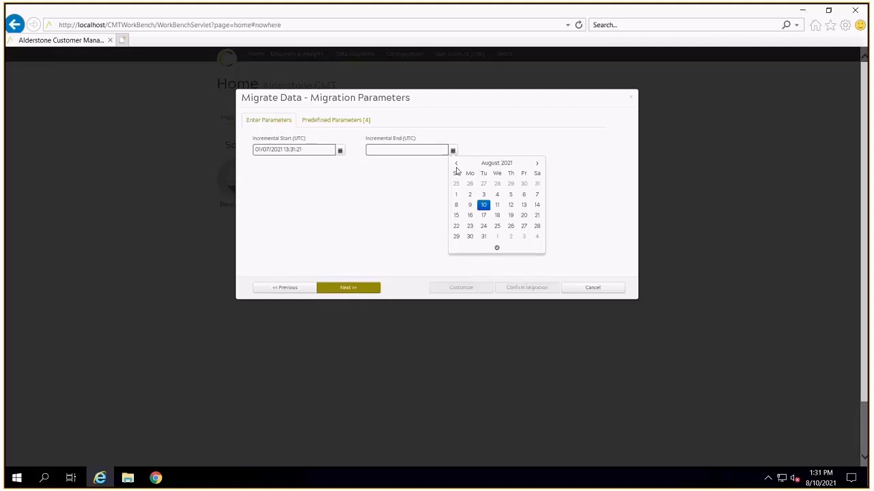
pyautogui.click(456, 164)
pyautogui.click(523, 226)
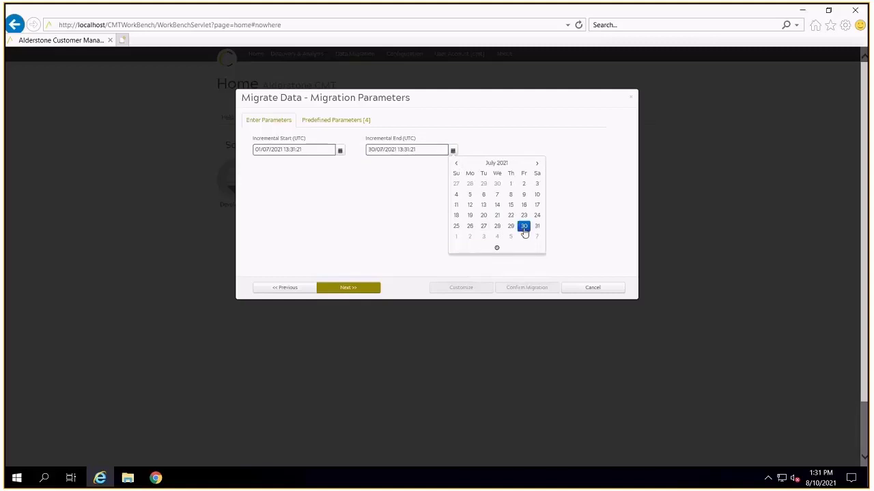
pyautogui.click(434, 224)
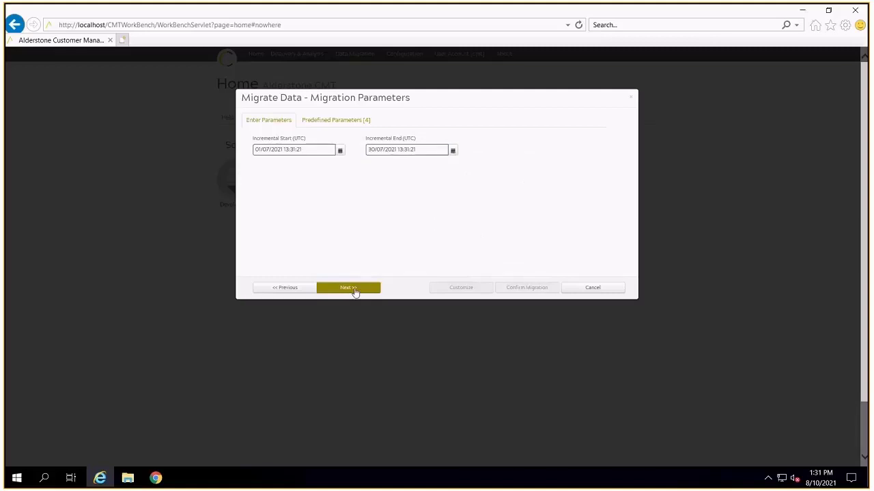
# Step: Set Export Threads to 6 and confirm, creating migration job 8
pyautogui.click(355, 293)
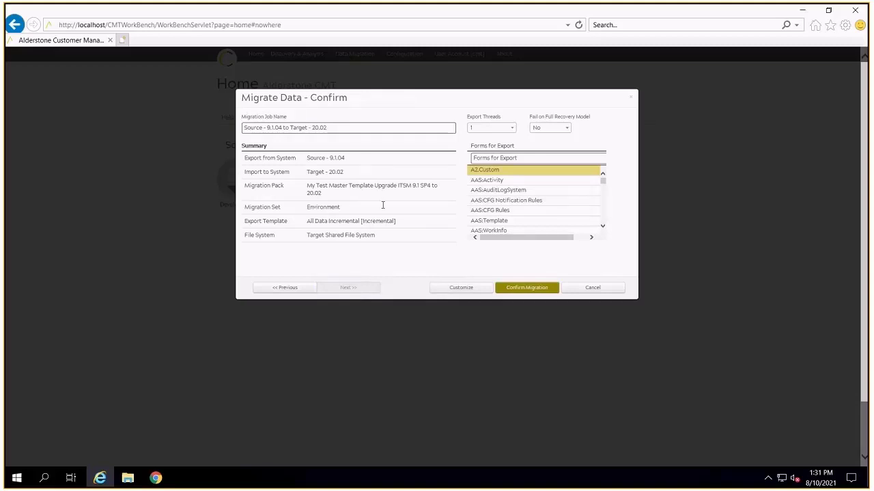
pyautogui.click(481, 129)
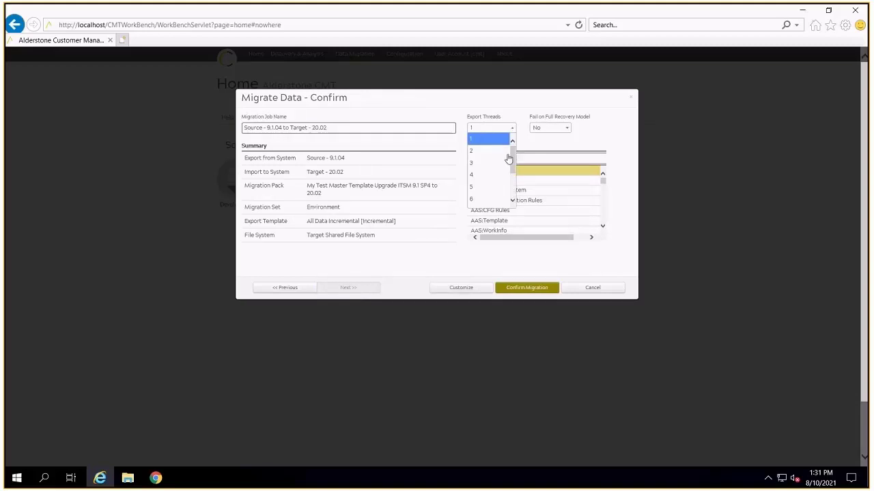
pyautogui.click(502, 176)
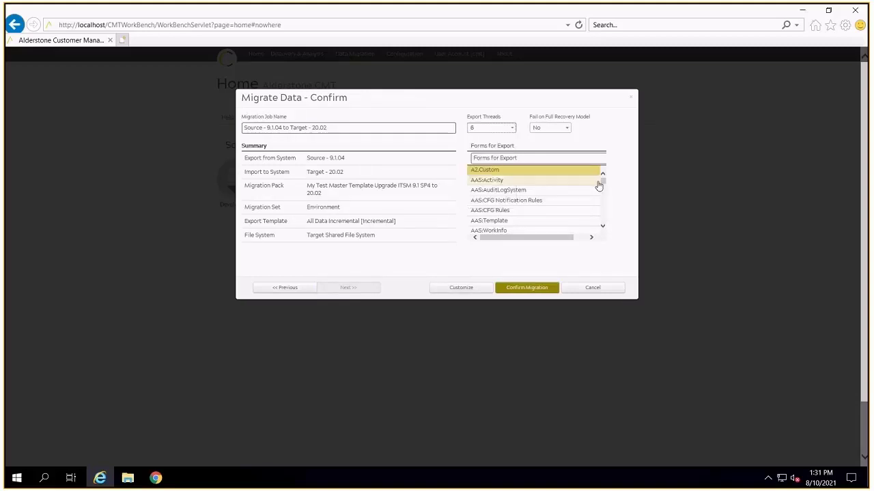
pyautogui.moveTo(606, 185); pyautogui.dragTo(609, 219)
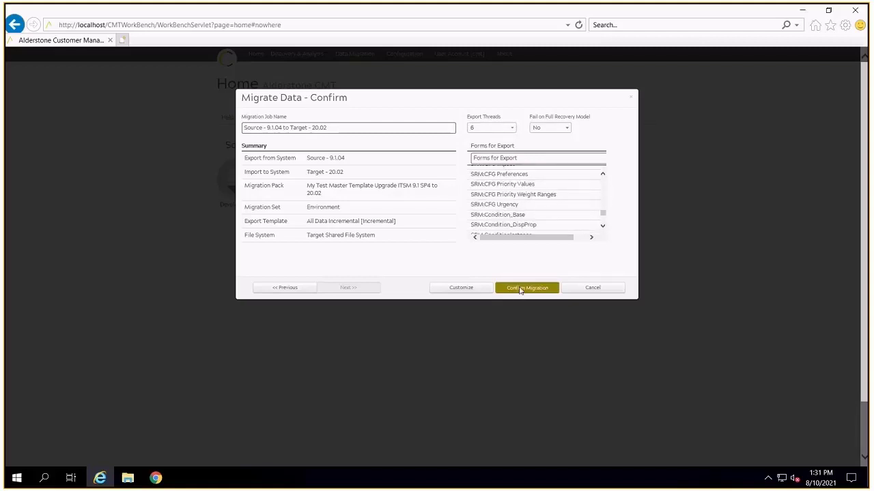
pyautogui.click(521, 290)
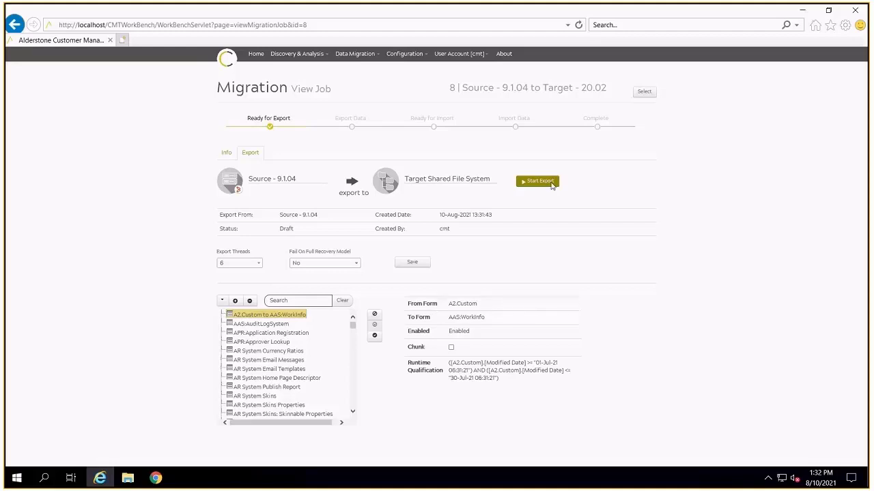
# Step: Start the export for job 8 and answer Yes to the confirmation
pyautogui.click(552, 184)
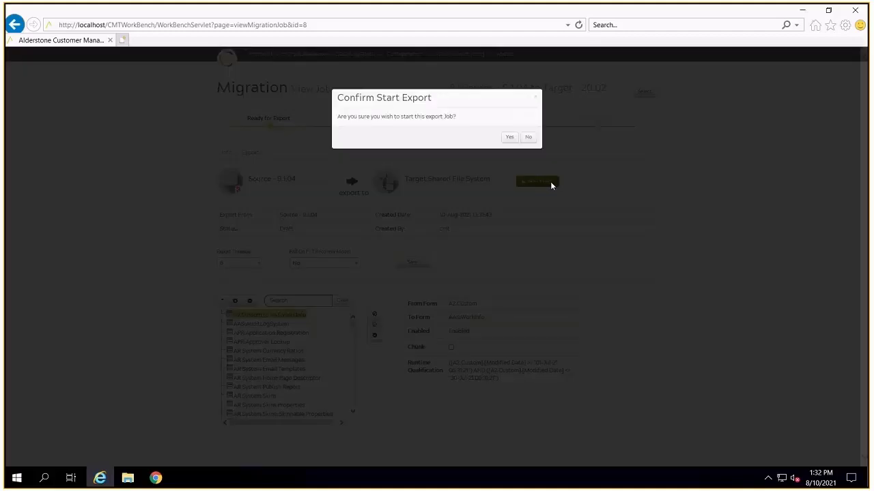
pyautogui.click(507, 140)
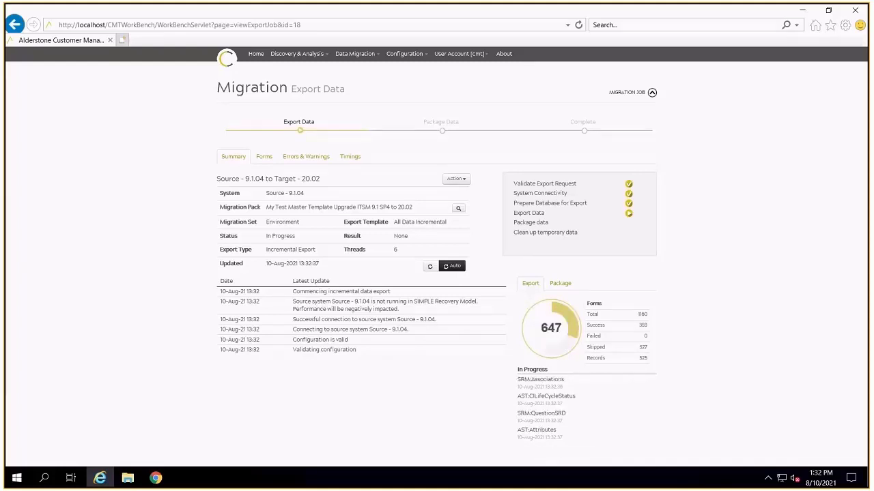
# Step: Review BMC.CORE:BMC_BaseElement's export details in the Forms list, then return to Summary
pyautogui.click(264, 158)
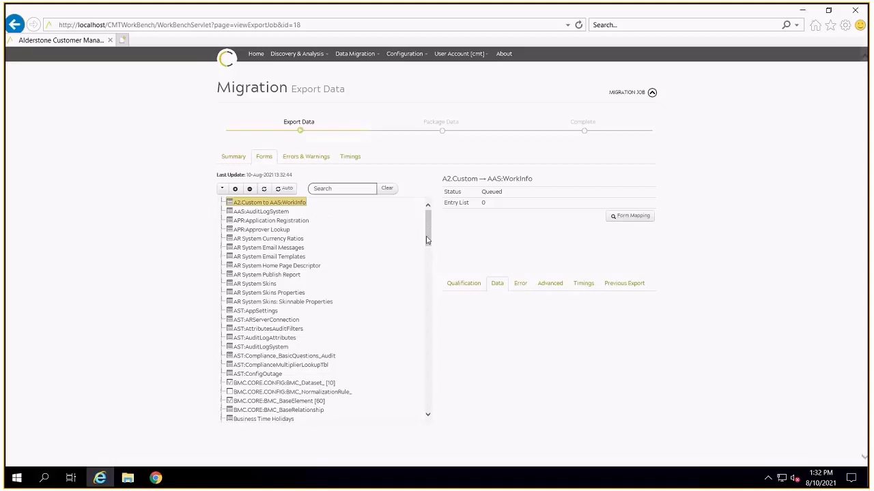
pyautogui.moveTo(426, 240); pyautogui.dragTo(334, 268)
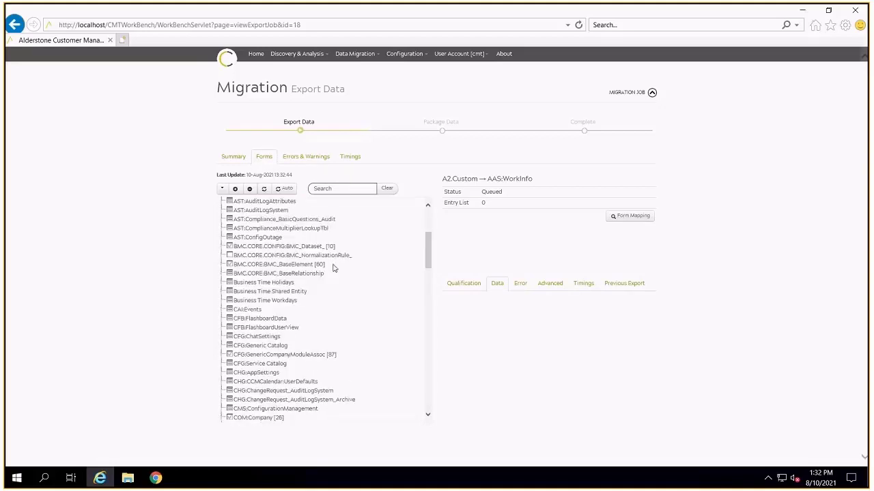
pyautogui.click(324, 271)
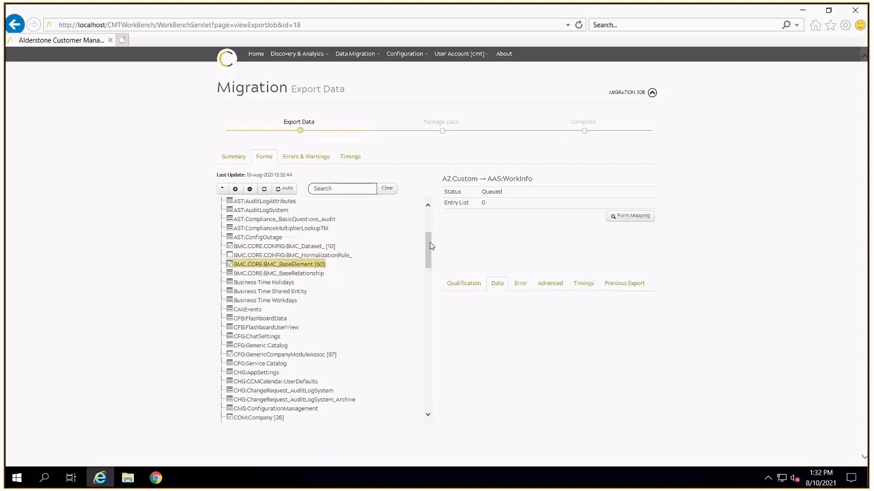
pyautogui.moveTo(428, 246)
pyautogui.mouseDown()
pyautogui.moveTo(438, 302)
pyautogui.moveTo(426, 320)
pyautogui.mouseUp()
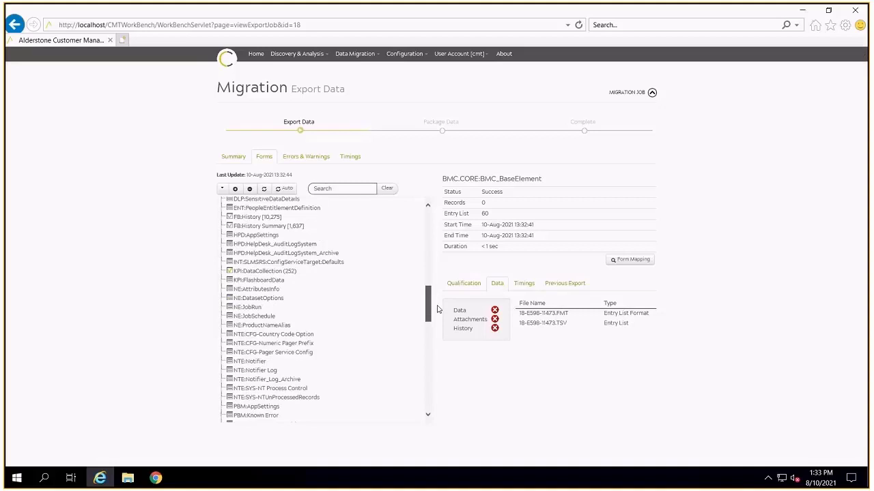
pyautogui.click(233, 156)
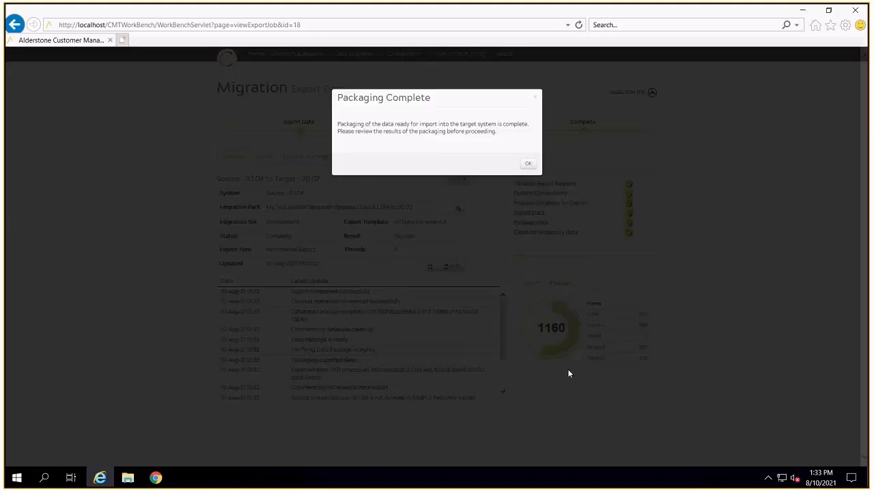
# Step: Dismiss the Packaging Complete notice, revisit Forms and Summary, and show the job's Action dropdown
pyautogui.click(529, 166)
pyautogui.click(528, 167)
pyautogui.click(264, 157)
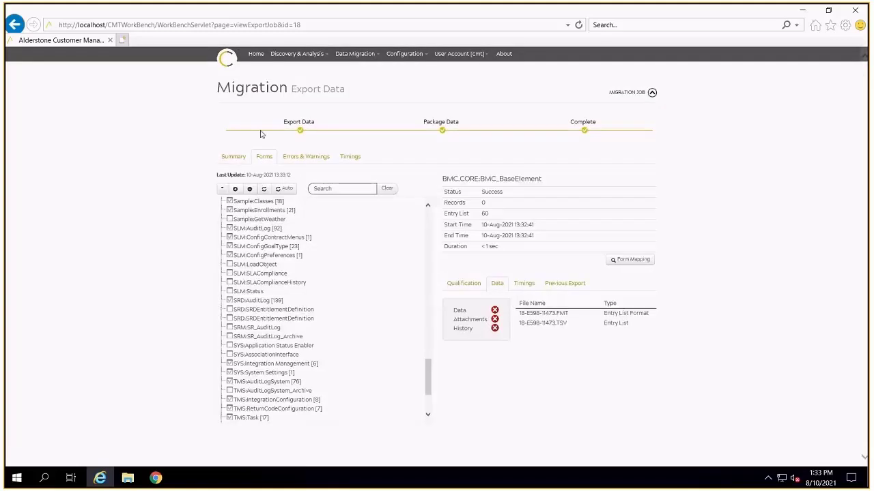
pyautogui.click(239, 157)
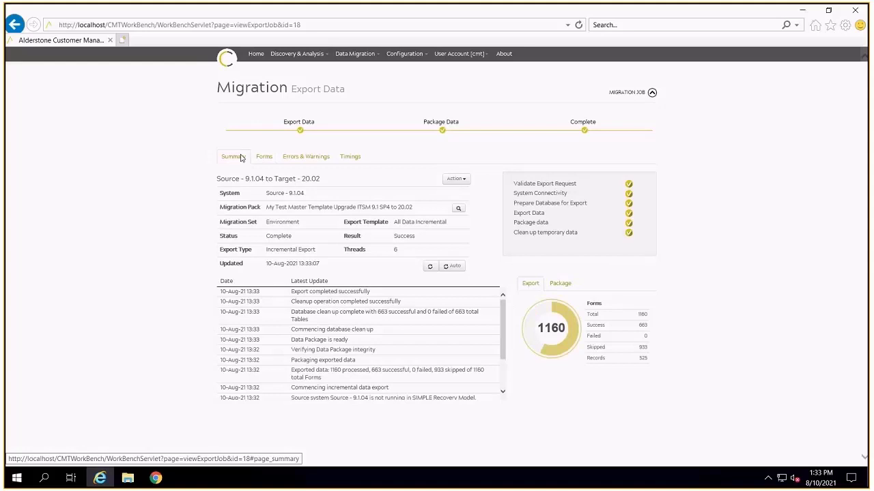
pyautogui.click(465, 181)
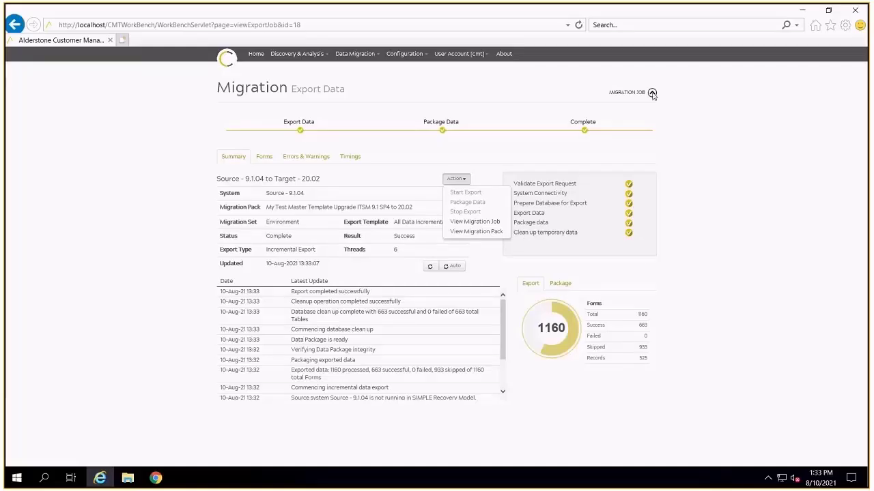
# Step: View the migration job and create an import job into Target 20.02
pyautogui.click(653, 95)
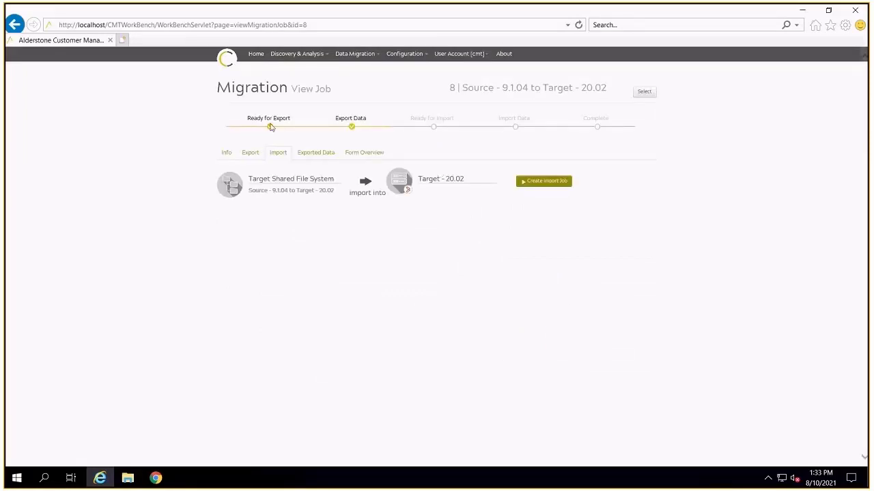
pyautogui.click(543, 184)
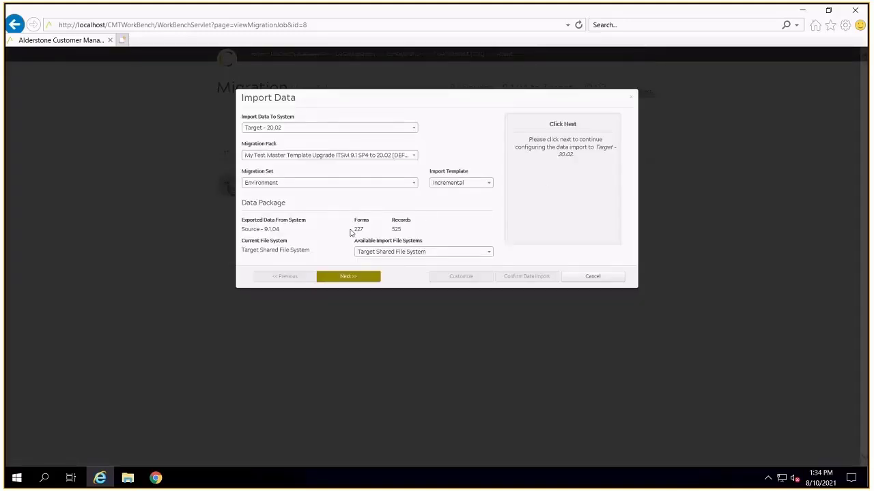
# Step: Keep Form Deletion Check on DEFAULT and ID Transform on No Transformation, then confirm the import
pyautogui.click(349, 278)
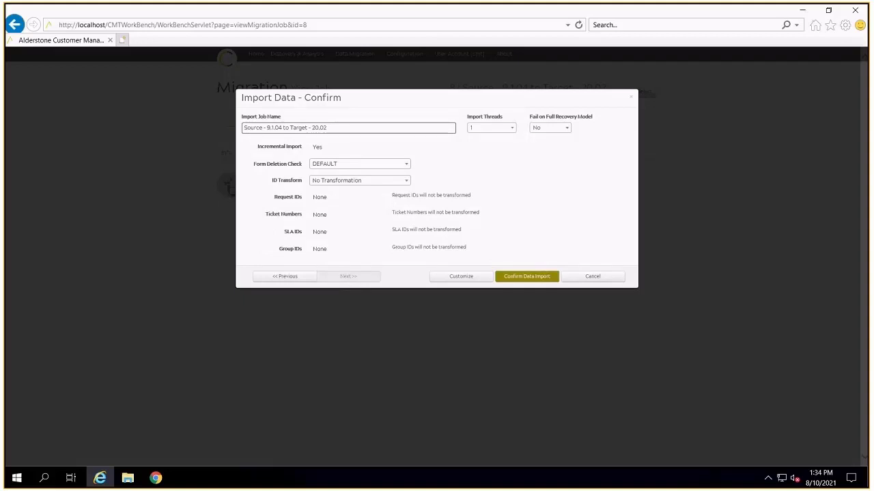
pyautogui.click(360, 167)
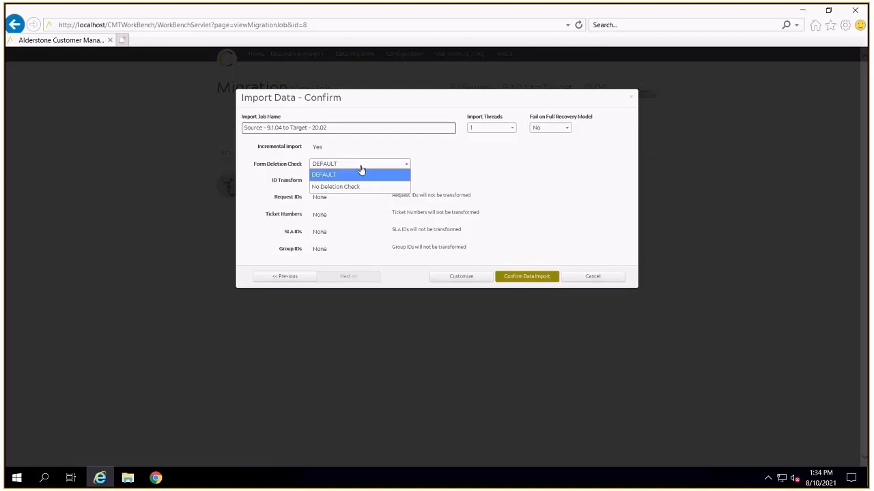
pyautogui.click(361, 170)
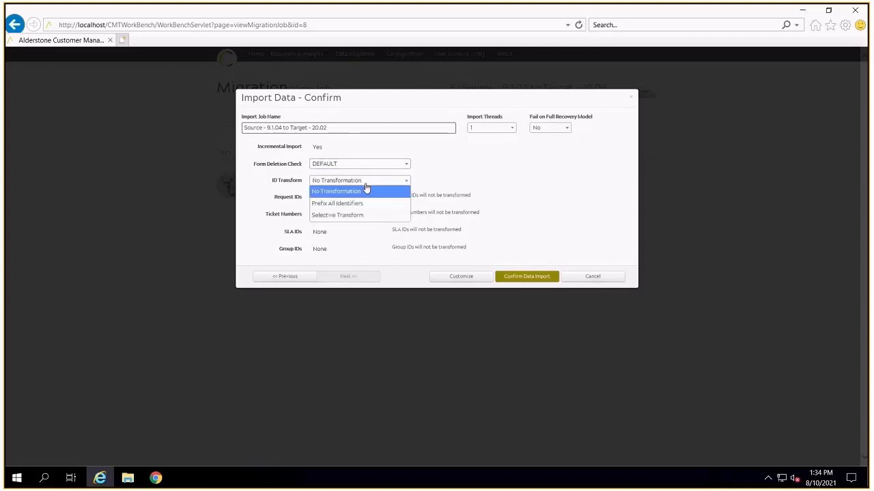
pyautogui.click(366, 190)
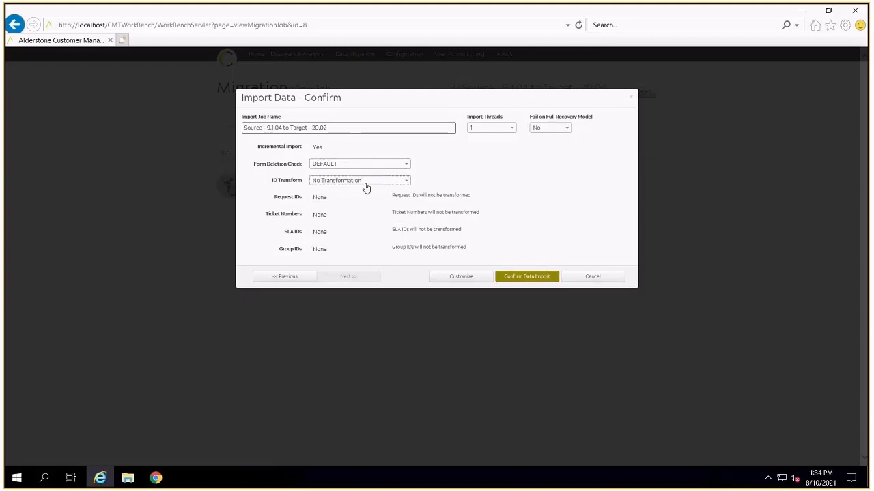
pyautogui.click(542, 278)
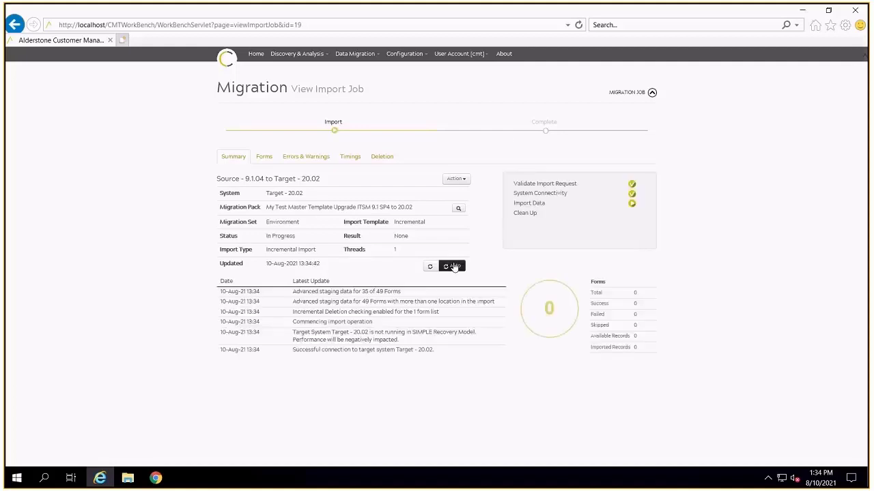
# Step: Toggle Auto refresh off and back on to follow the import log
pyautogui.click(454, 266)
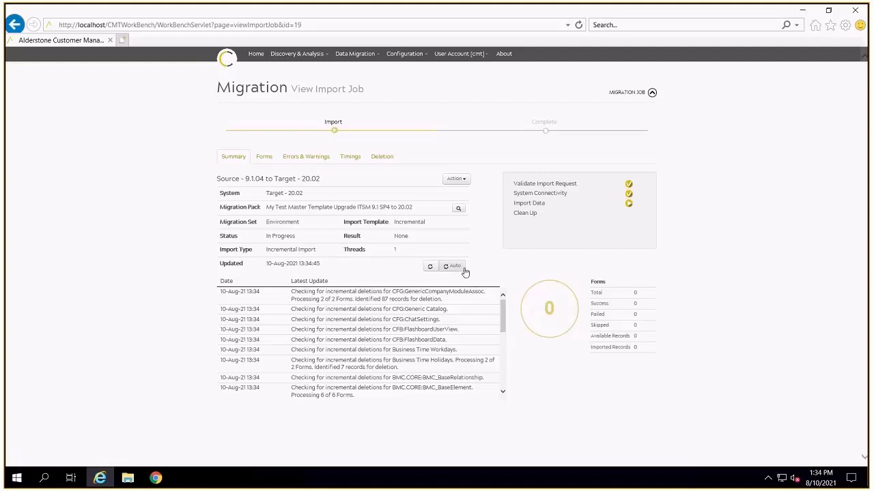
pyautogui.click(458, 267)
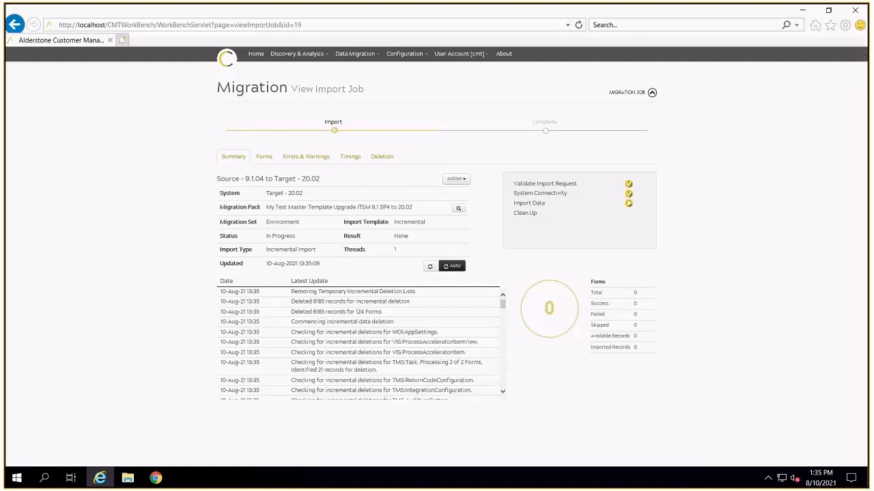